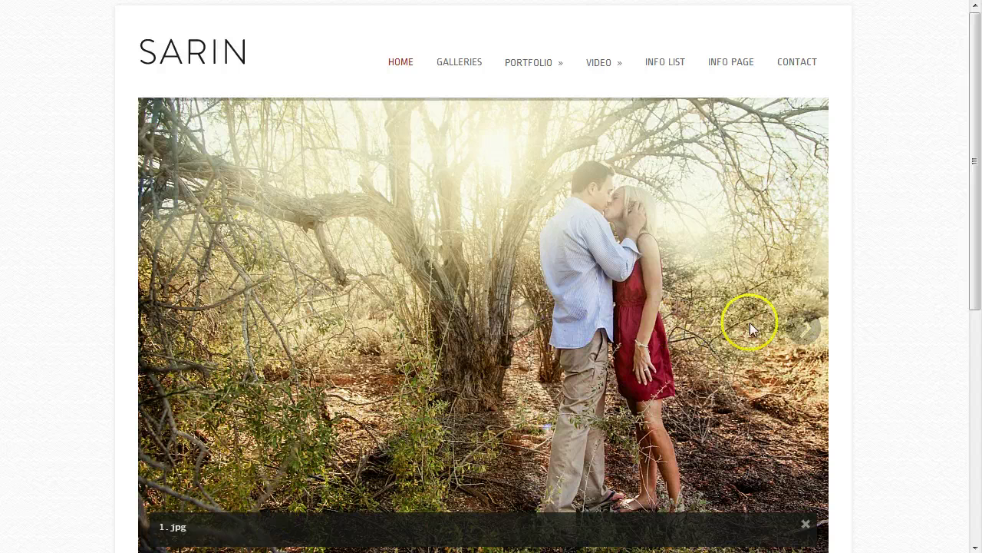
Scroll through the demo Sarin homepage's slideshow, entry tiles and welcome text.
scroll(428, 331, down, 2)
scroll(427, 332, up, 2)
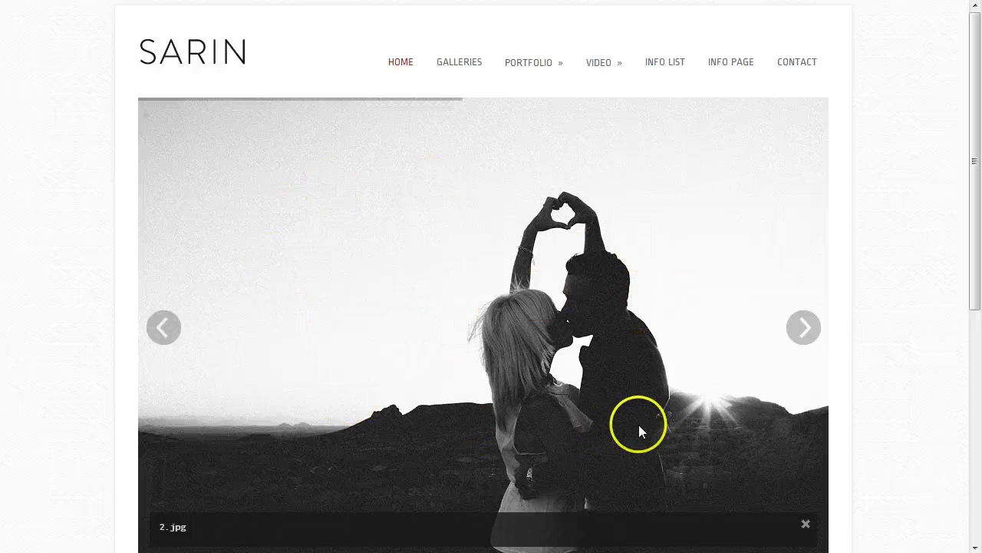
scroll(657, 418, down, 1)
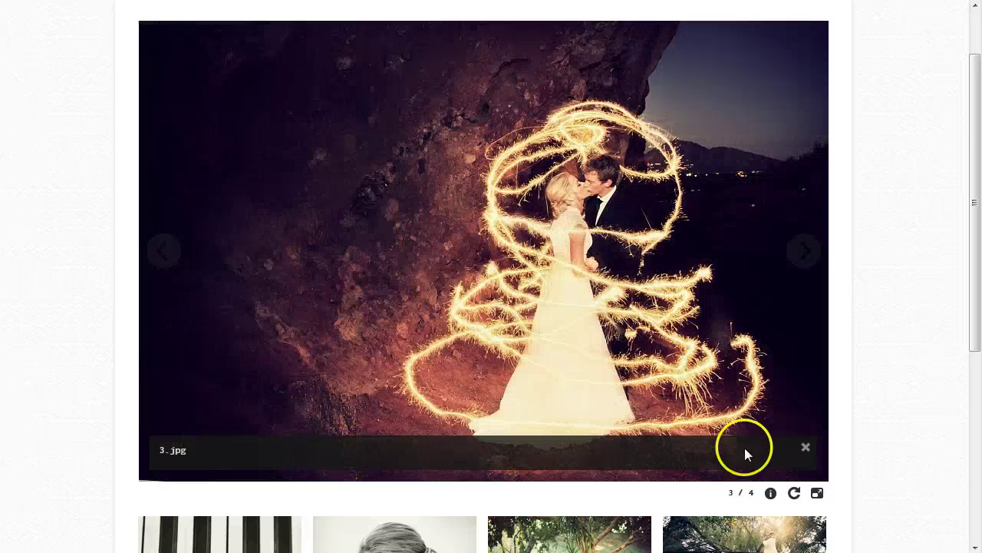
scroll(642, 368, down, 2)
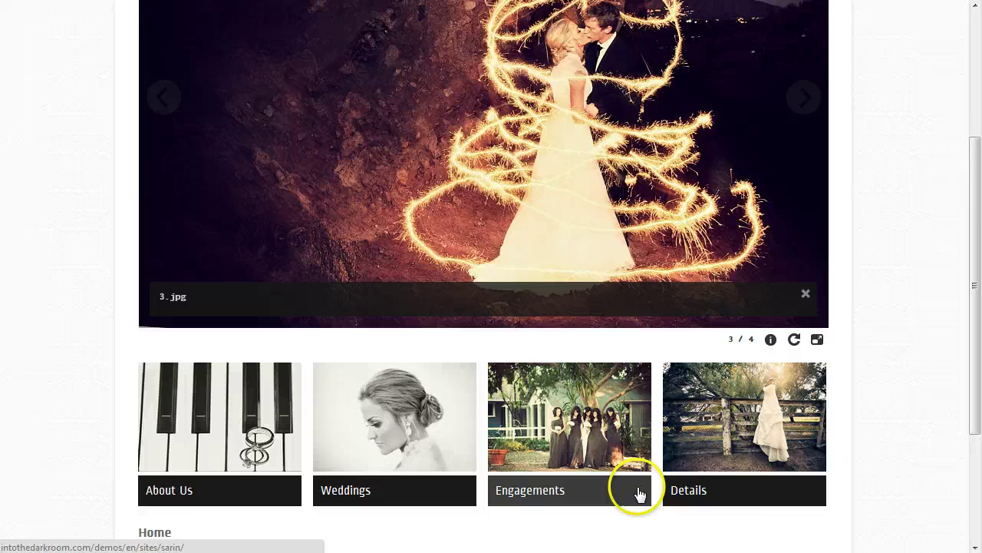
scroll(427, 373, down, 2)
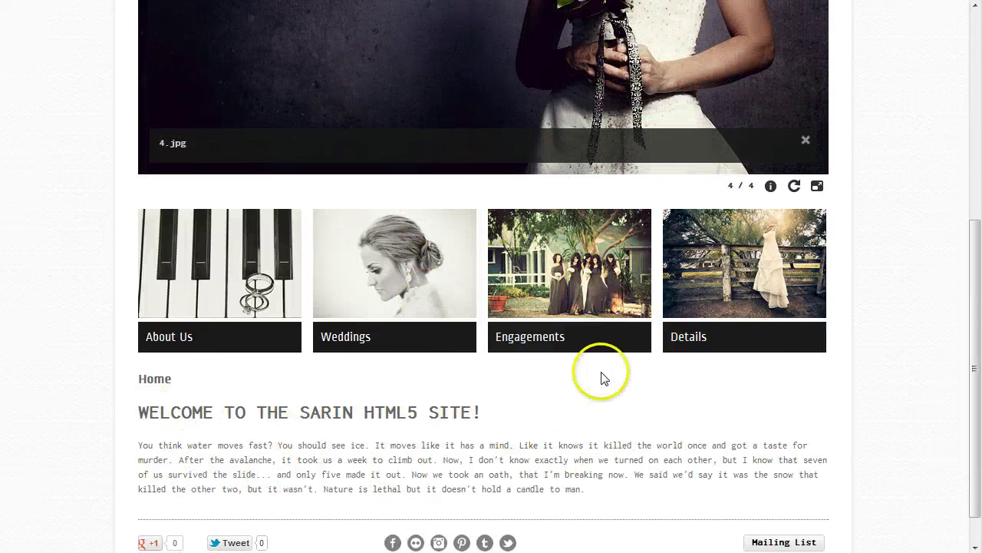
scroll(603, 371, up, 5)
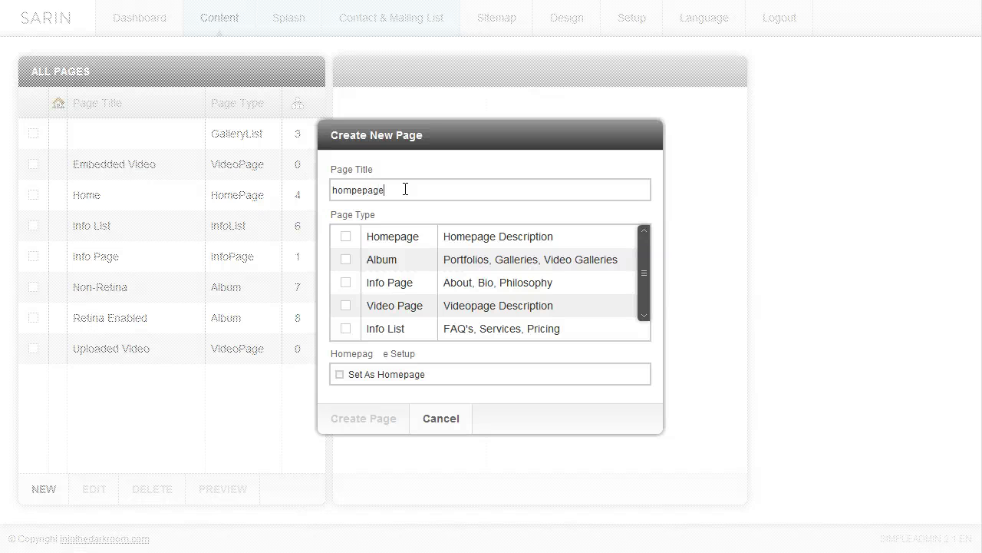
Create a HomePage-type page titled 'homepage', set it as the site homepage, and open it.
click(357, 192)
key(BackSpace)
click(345, 235)
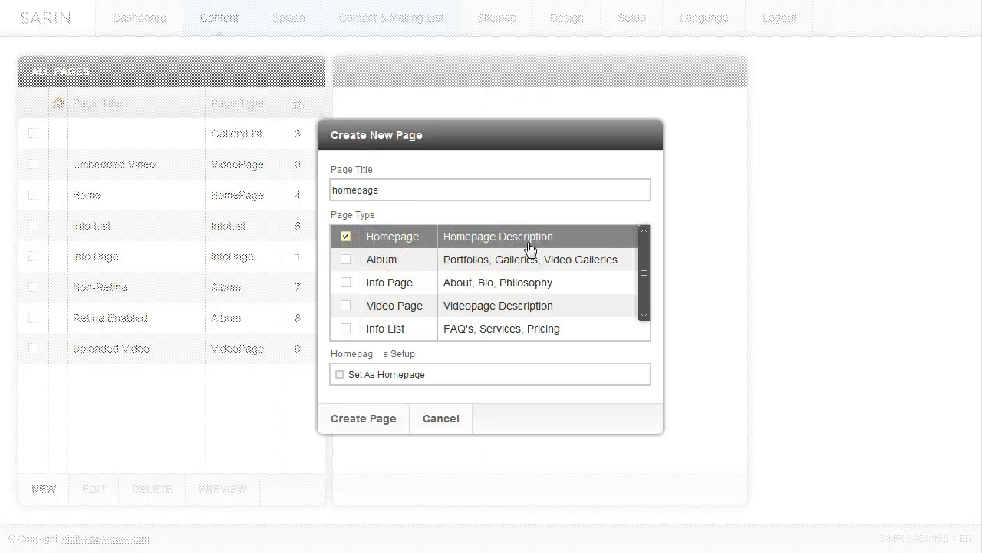
click(385, 376)
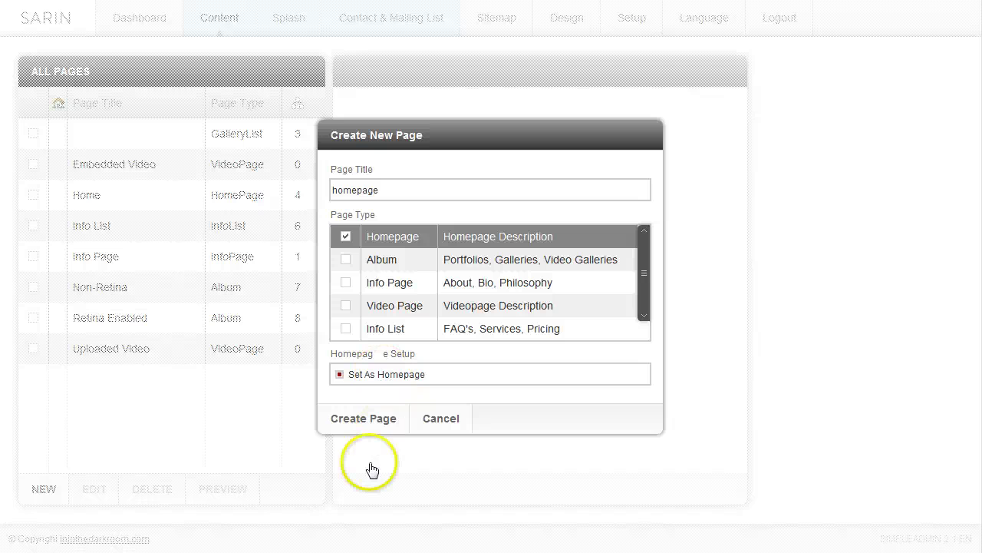
click(363, 421)
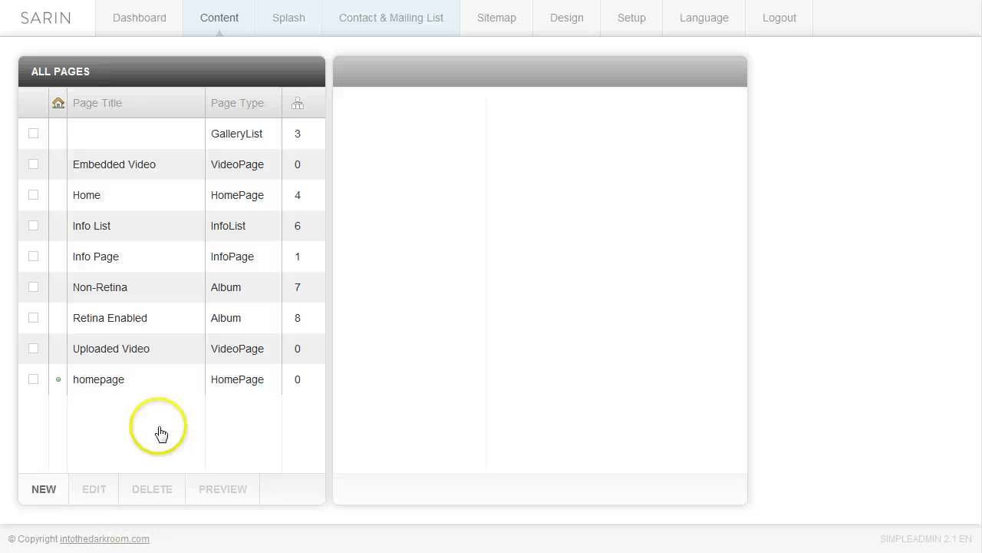
click(119, 384)
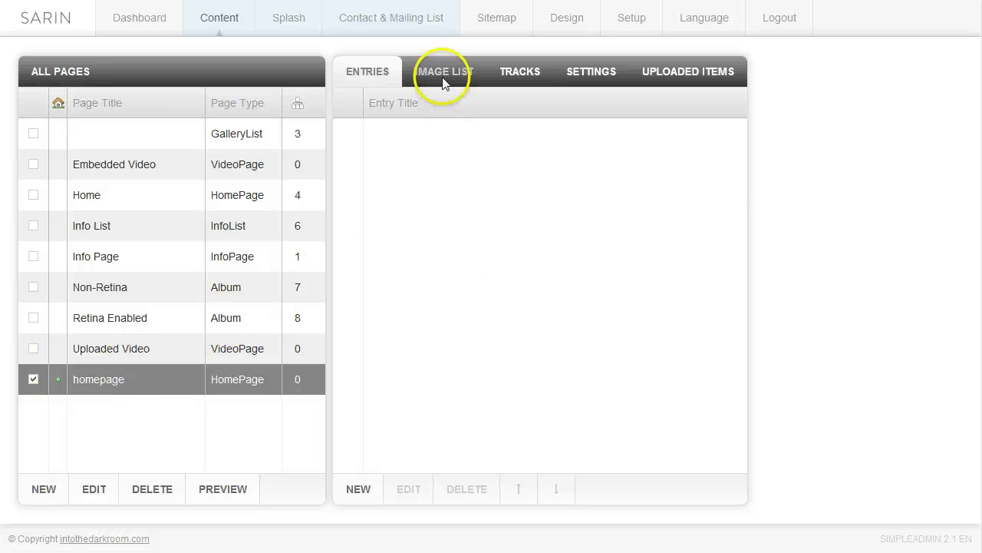
click(443, 77)
click(369, 489)
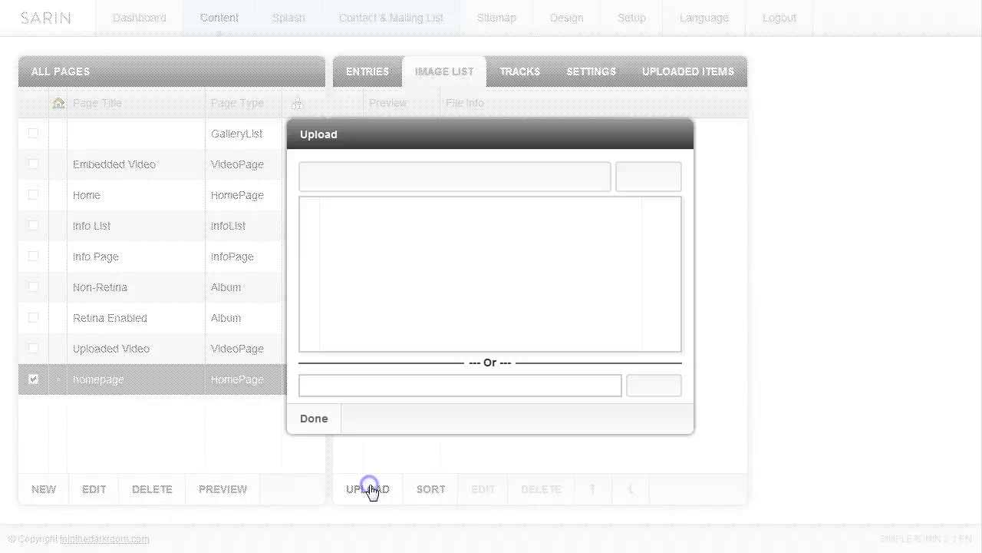
click(434, 190)
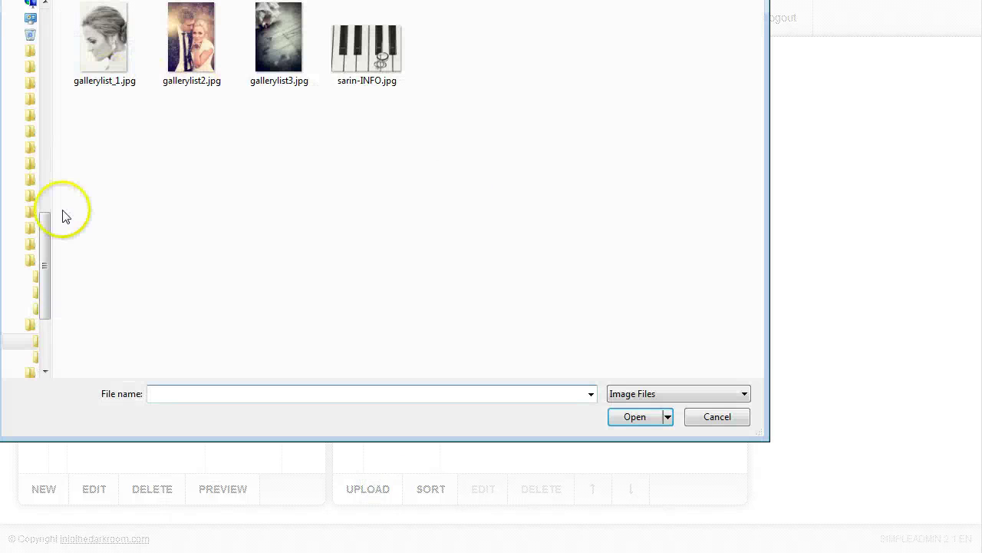
click(31, 325)
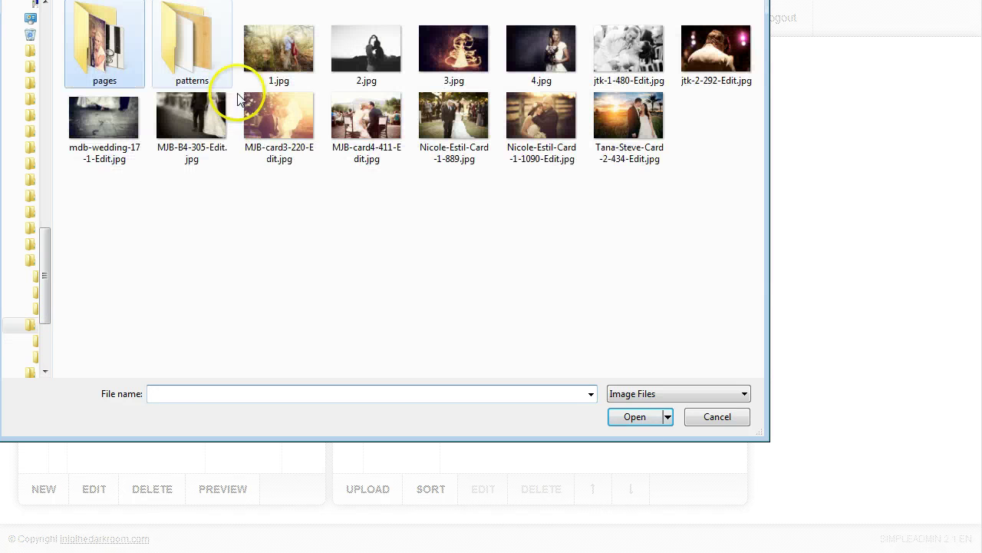
drag(680, 189, 479, 158)
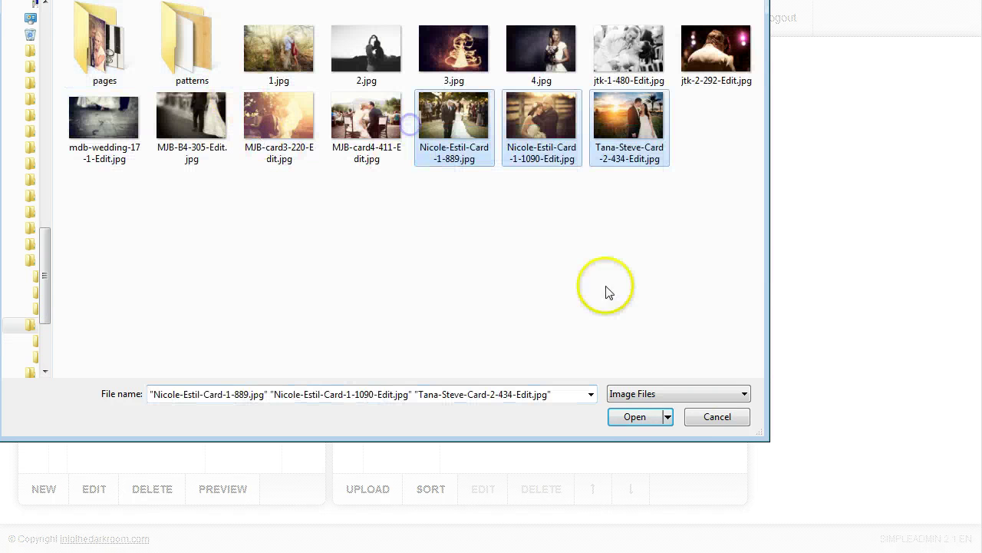
click(639, 420)
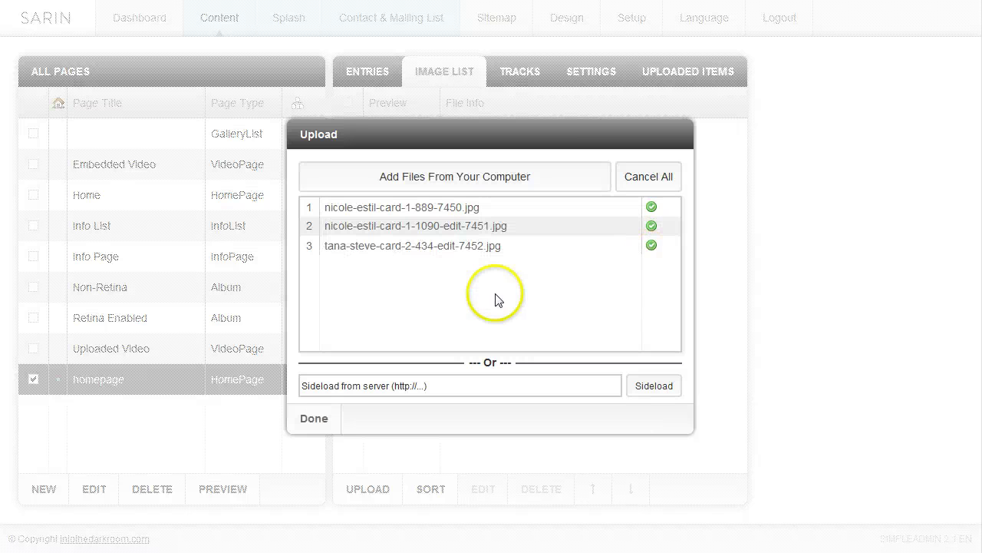
click(314, 422)
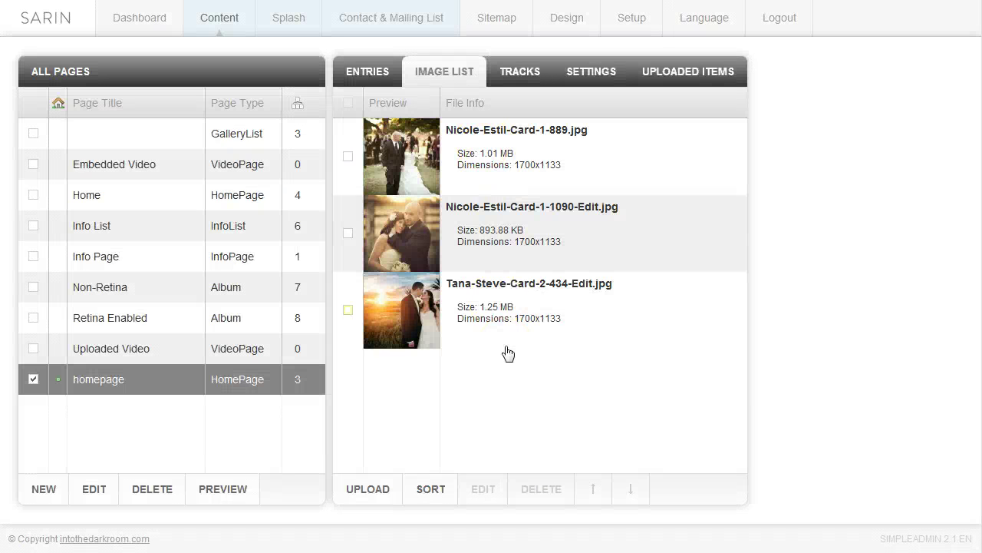
click(432, 489)
drag(285, 307, 500, 312)
click(329, 313)
drag(329, 313, 373, 318)
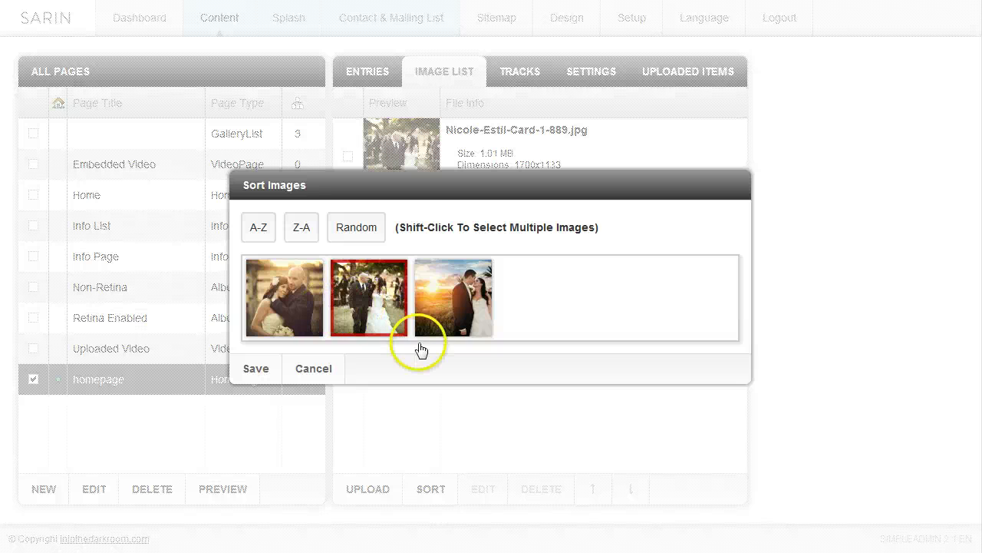
click(263, 369)
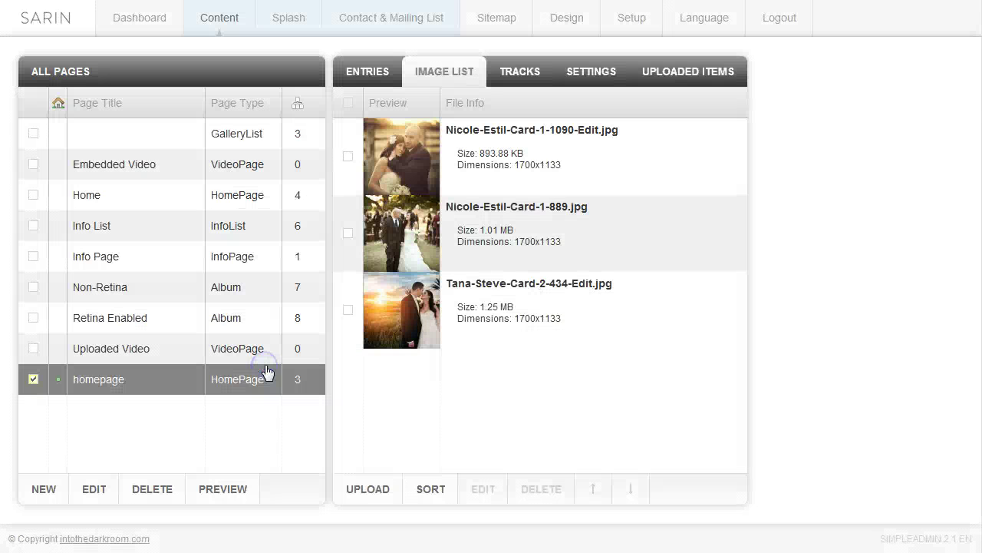
click(503, 162)
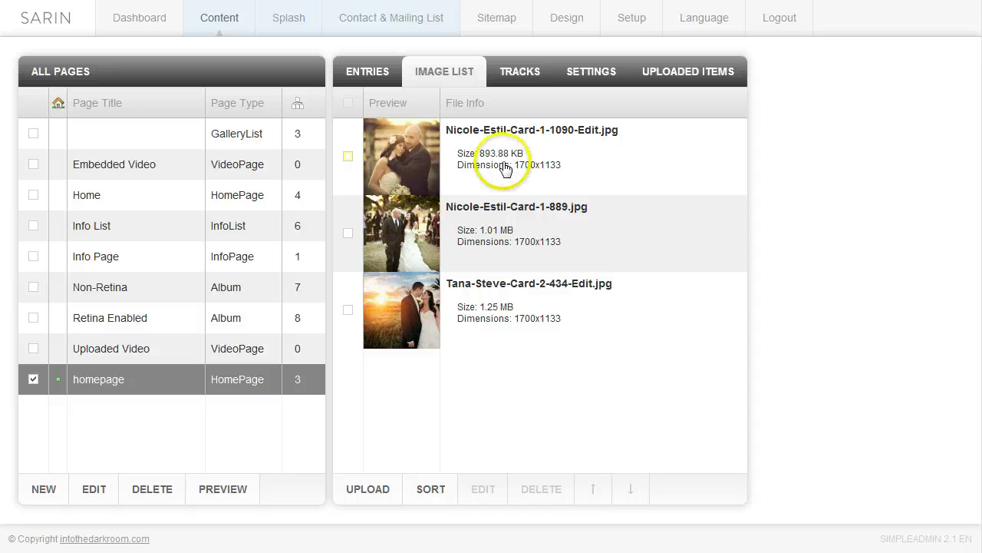
Retitle the first image 'title', add a description, and save the changes.
click(484, 497)
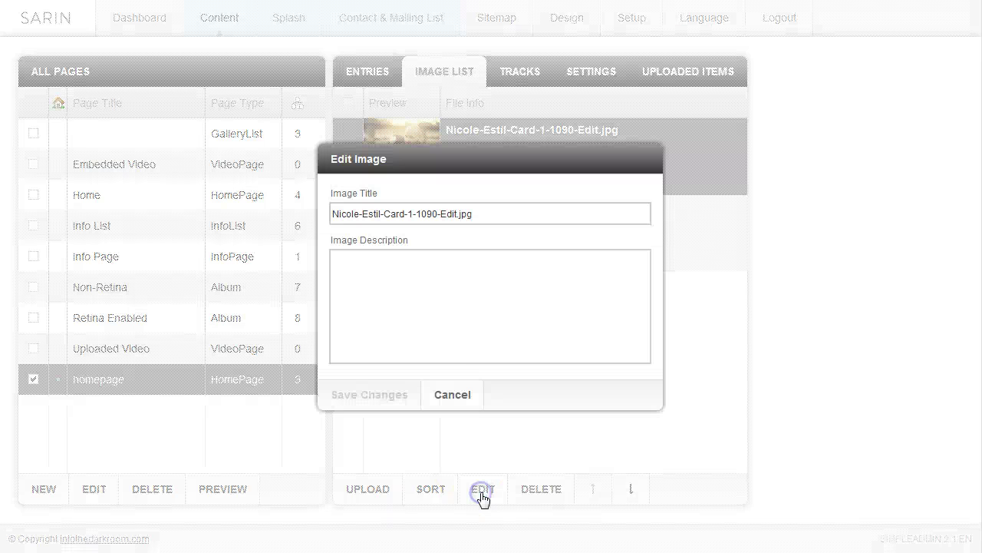
click(465, 259)
drag(489, 215, 278, 212)
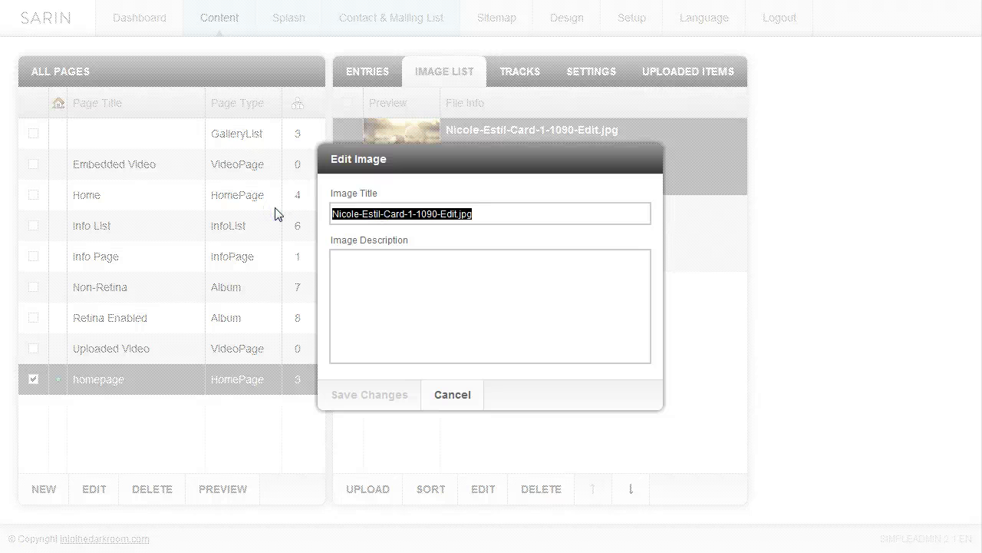
text(title)
click(394, 265)
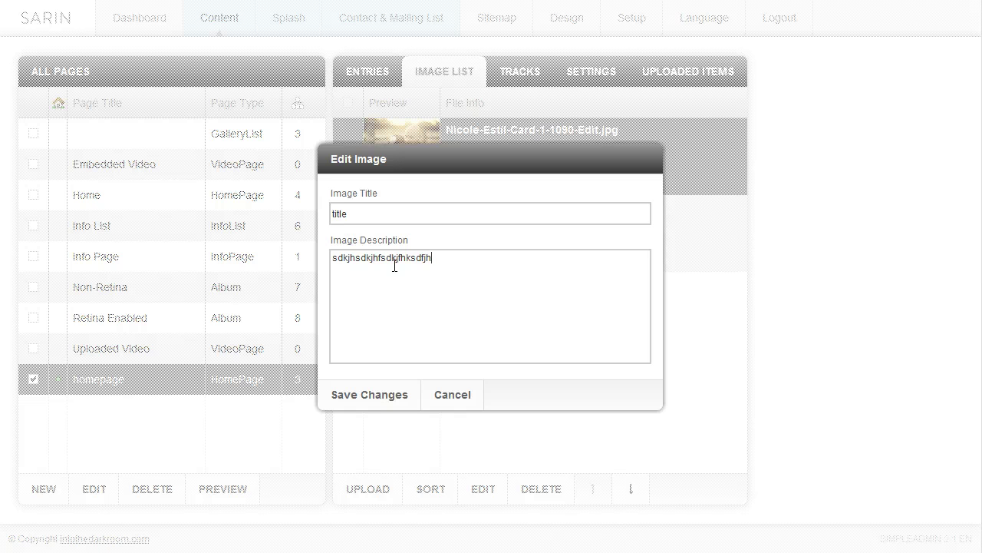
click(386, 393)
click(386, 395)
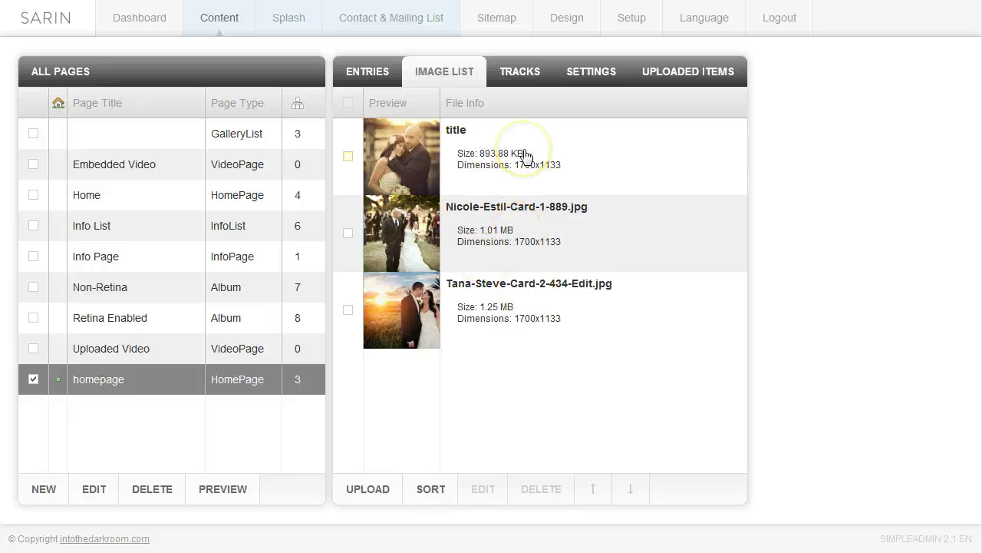
Preview the site and scroll down the homepage.
click(393, 83)
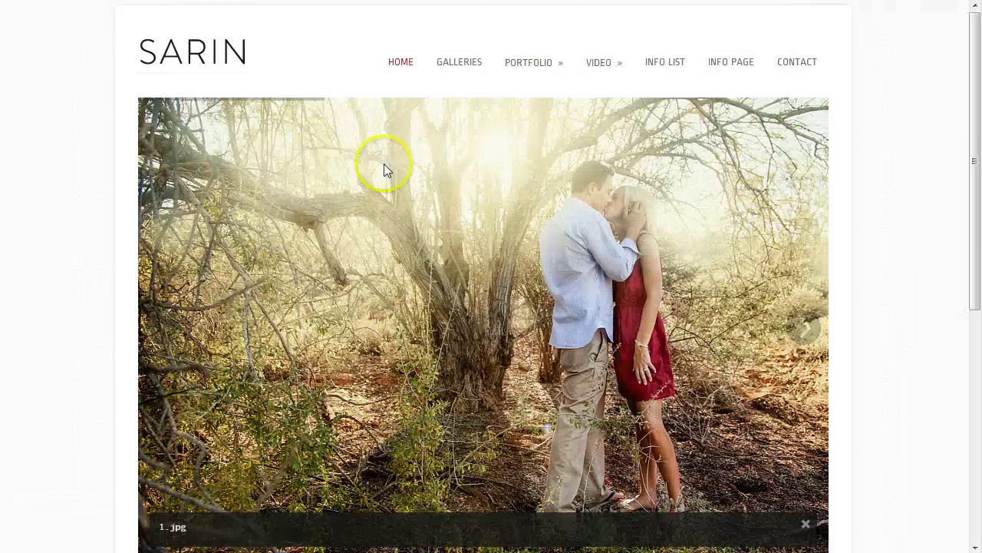
scroll(520, 382, down, 3)
scroll(520, 381, down, 3)
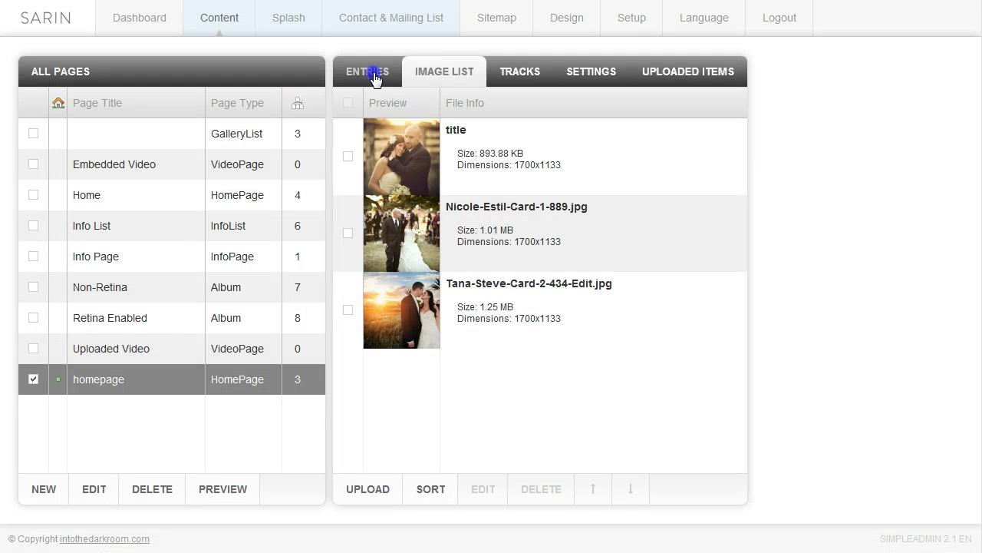
Start a new homepage entry titled 'about' with the uploaded sarin-INFO.jpg piano image.
click(375, 74)
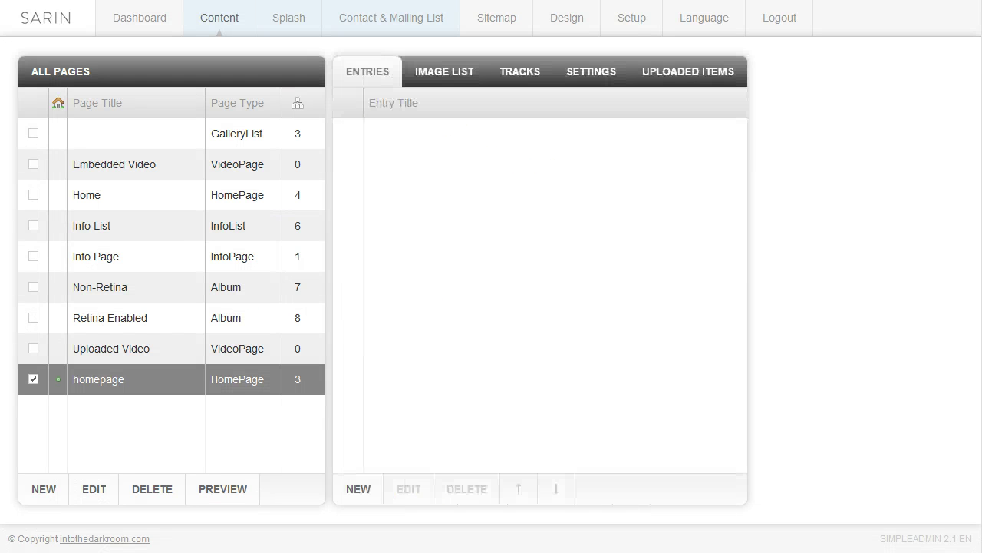
click(358, 489)
click(430, 98)
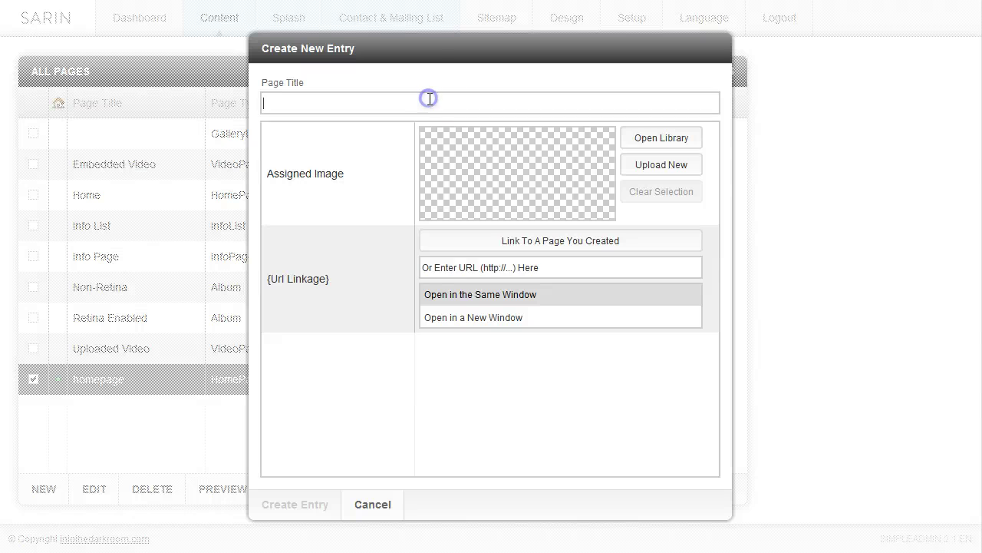
text(about)
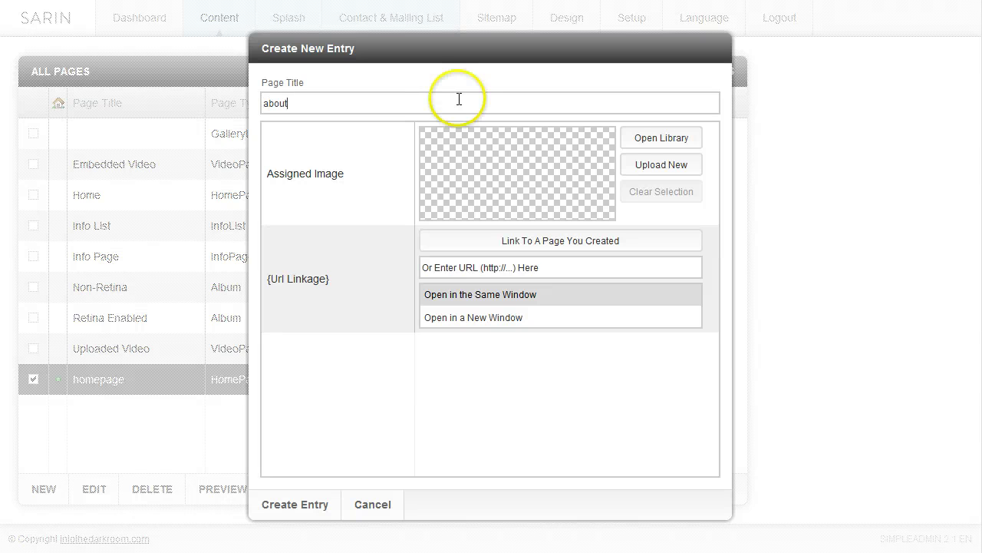
click(661, 164)
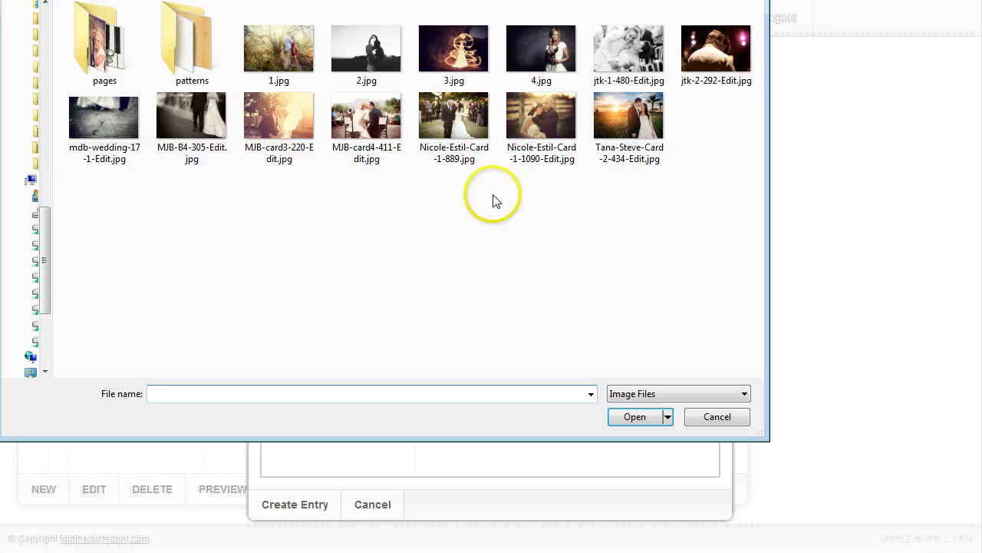
double_click(115, 48)
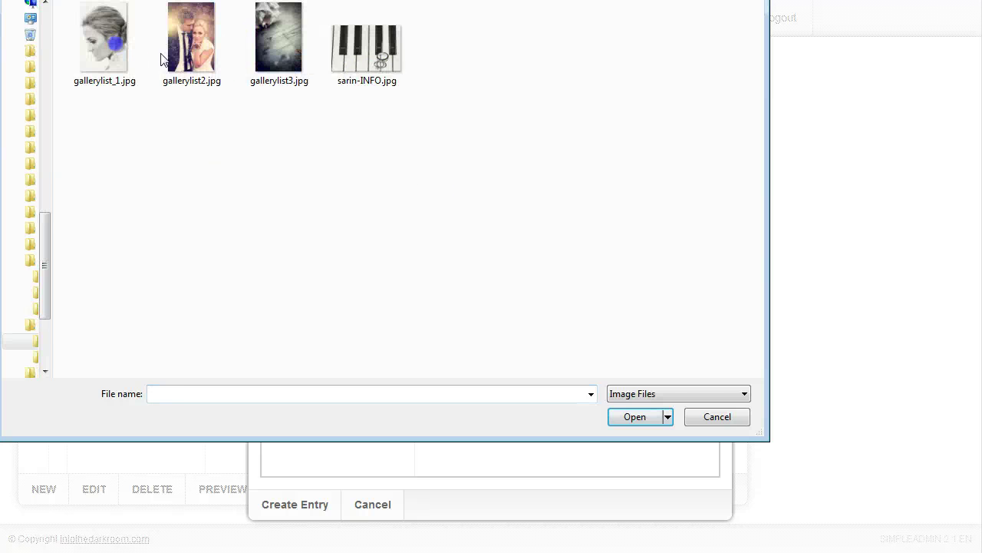
click(376, 66)
click(634, 417)
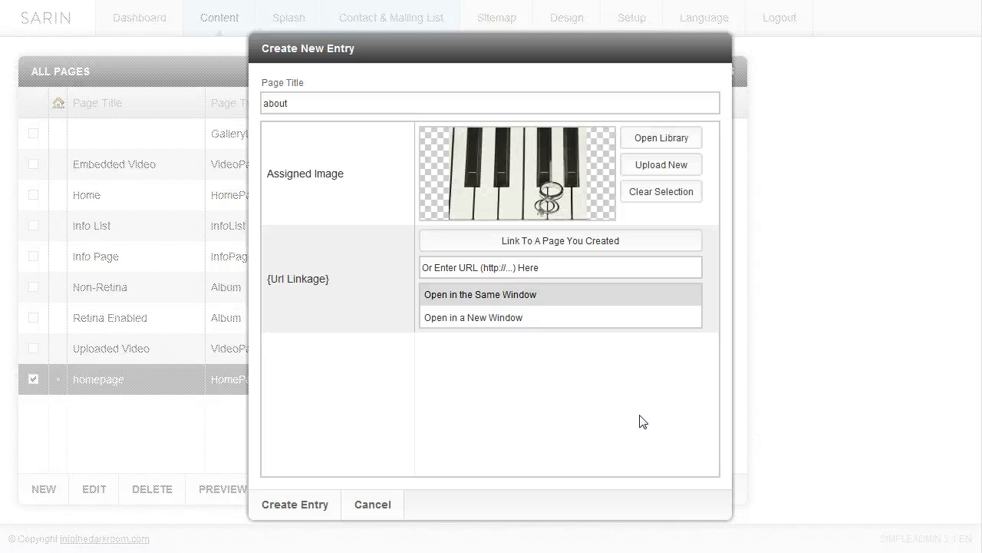
Link the about entry to the Info Page and create it.
click(642, 420)
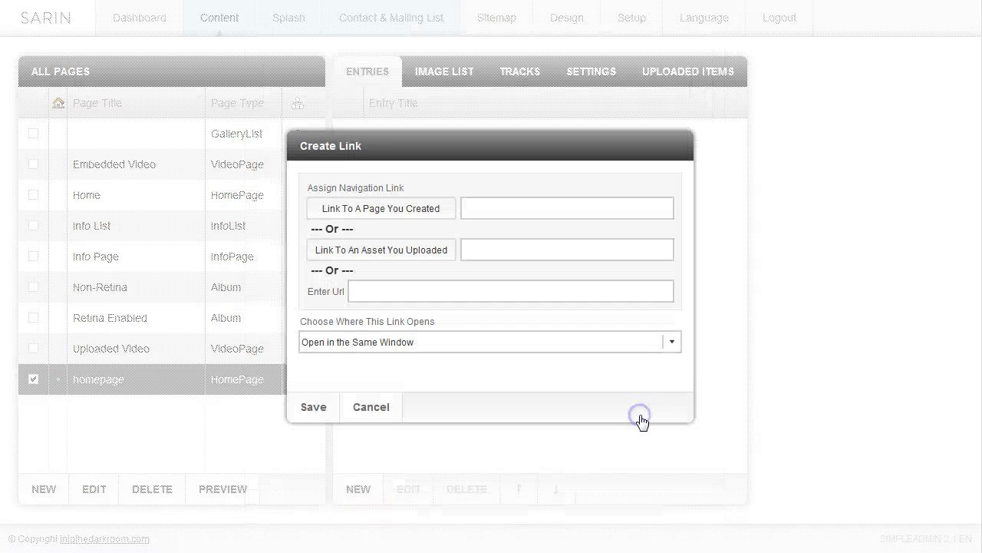
click(380, 206)
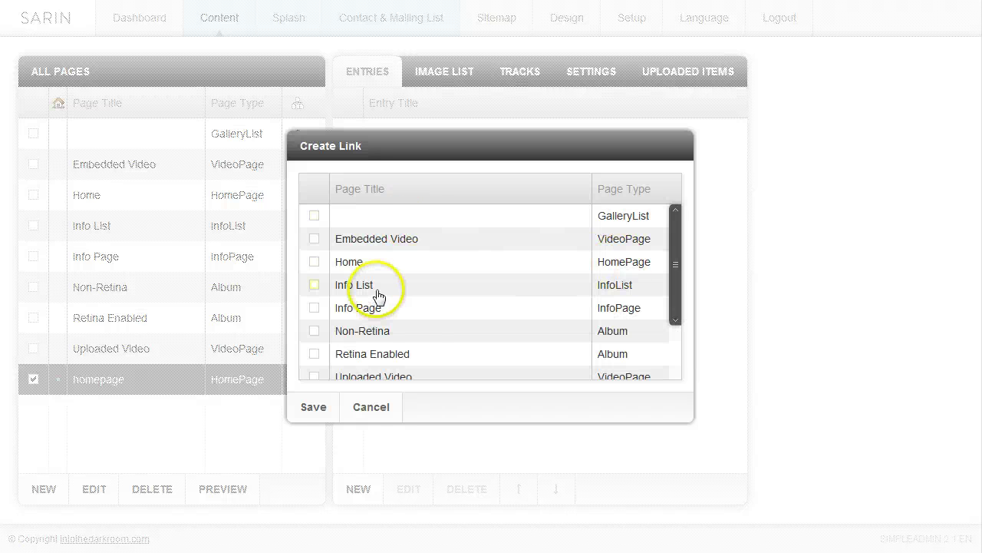
click(388, 311)
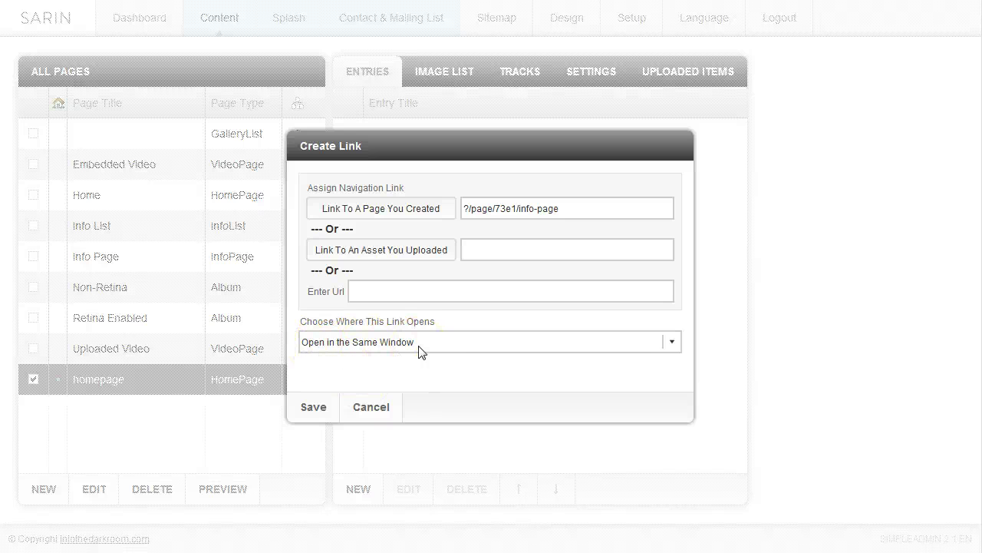
click(324, 407)
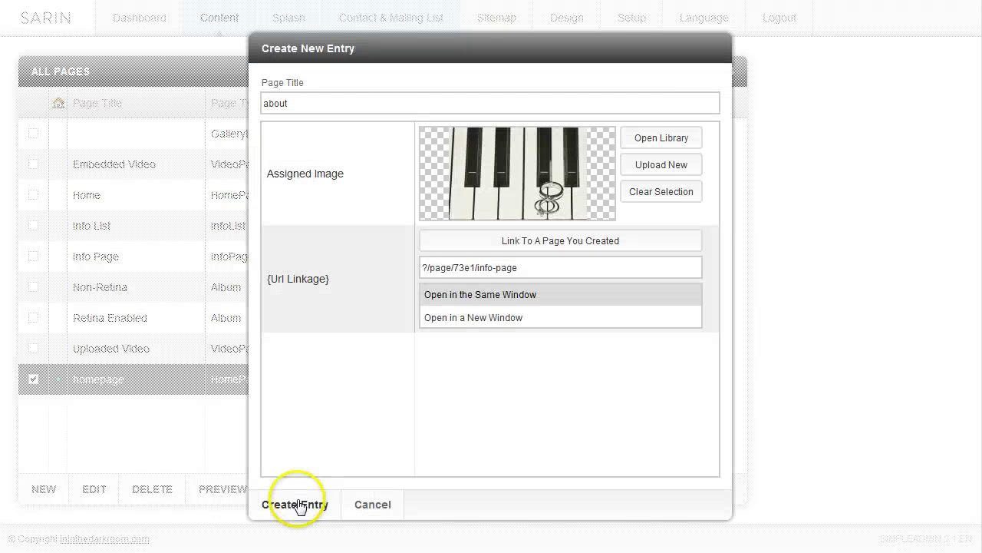
click(298, 504)
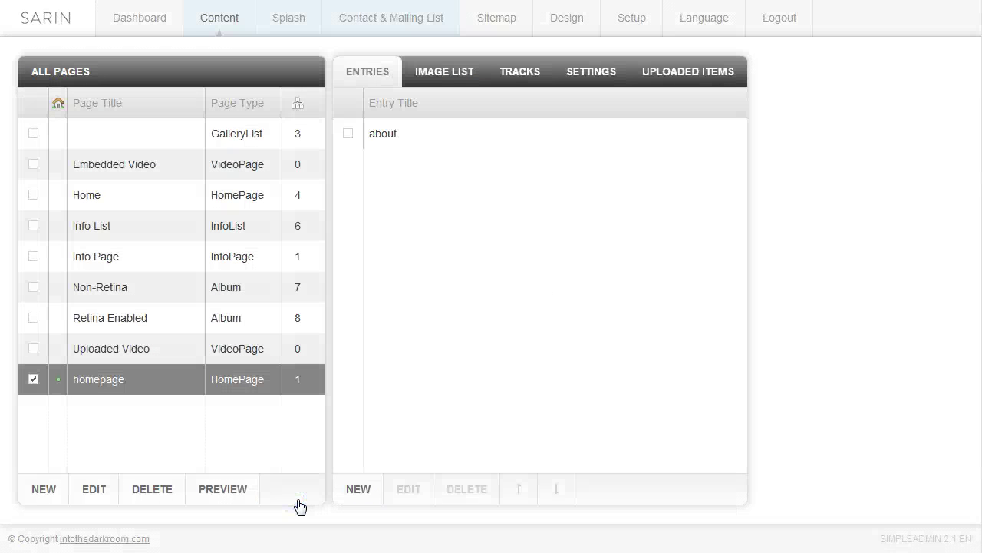
click(389, 135)
Start a new entry titled 'blog' with the uploaded sarin-INFO.jpg piano image.
click(358, 488)
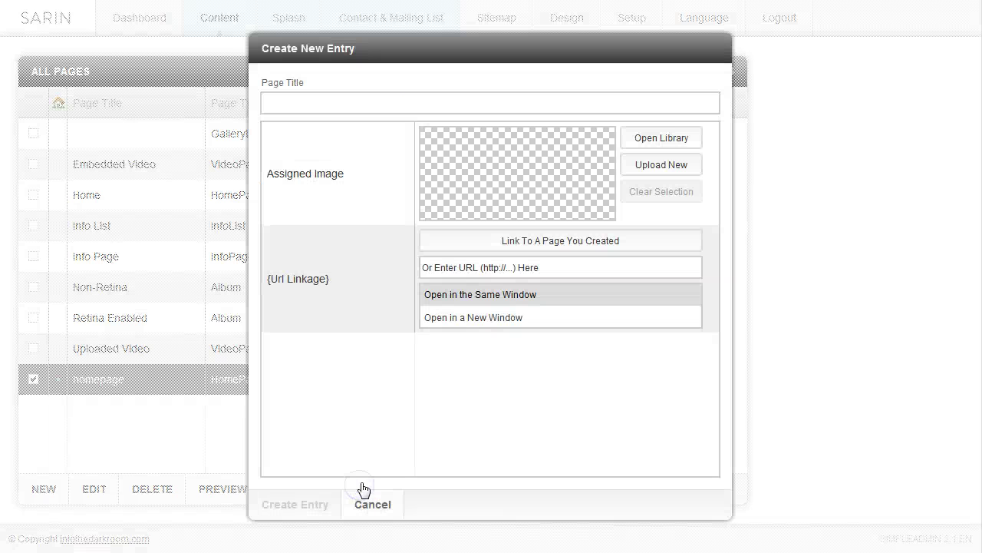
click(367, 104)
text(e)
key(BackSpace)
text(blog)
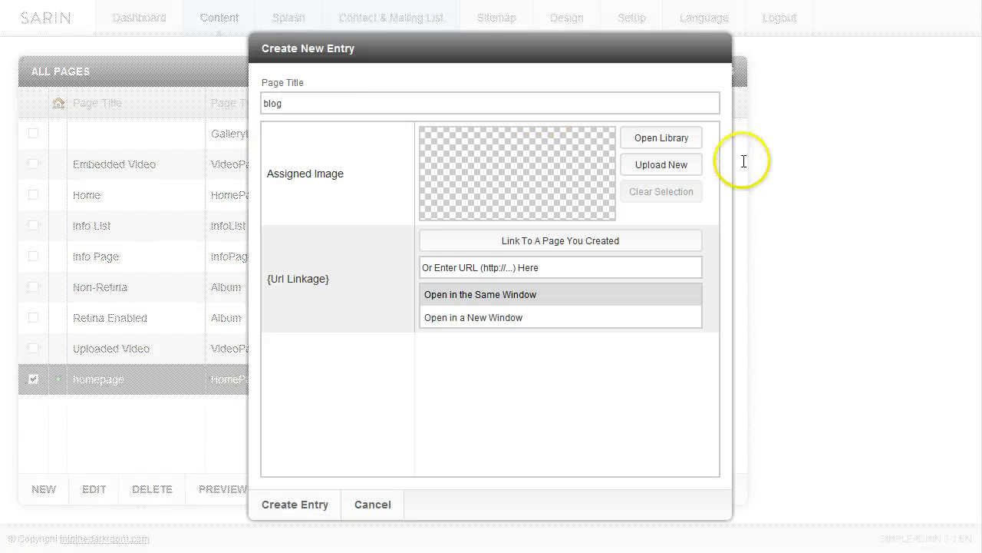
click(688, 164)
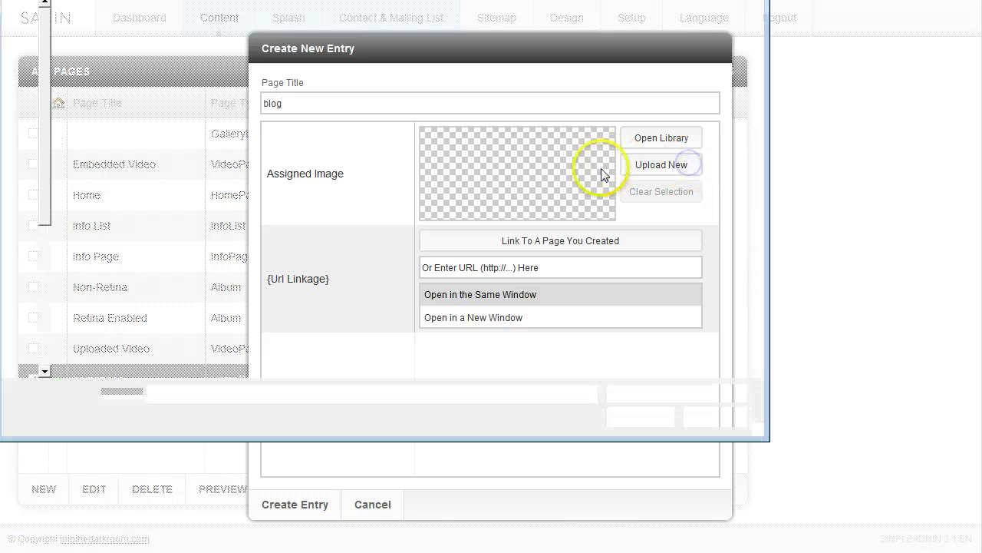
click(369, 66)
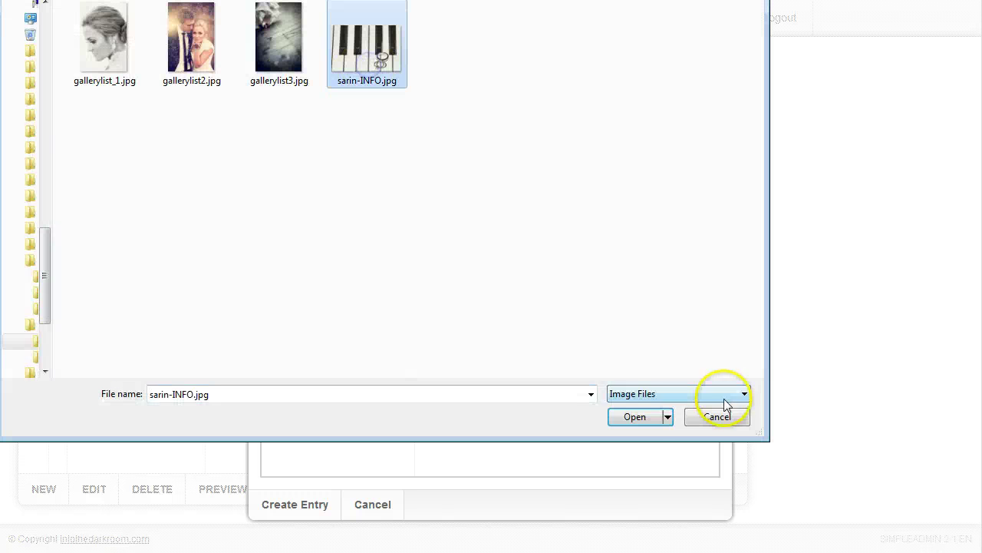
click(637, 416)
click(553, 269)
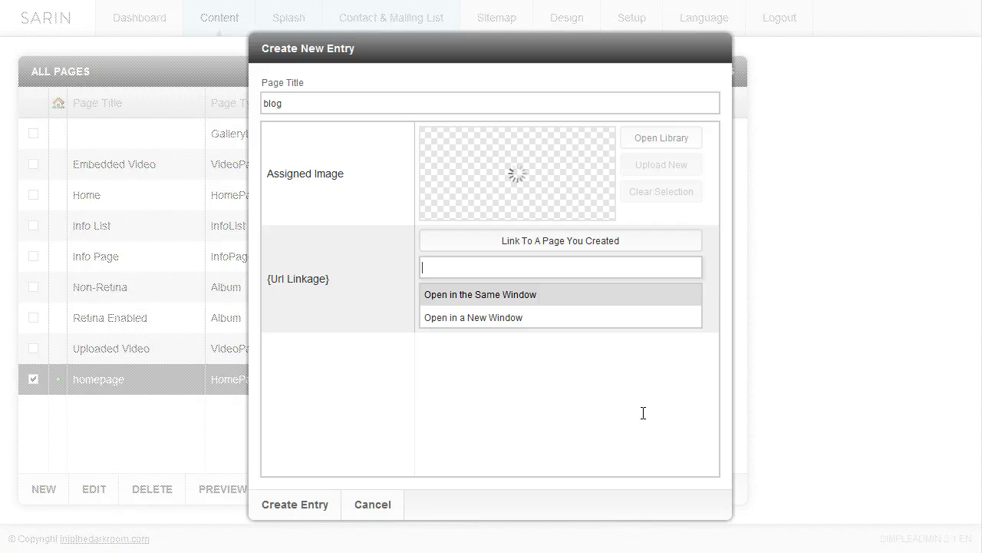
text(http://)
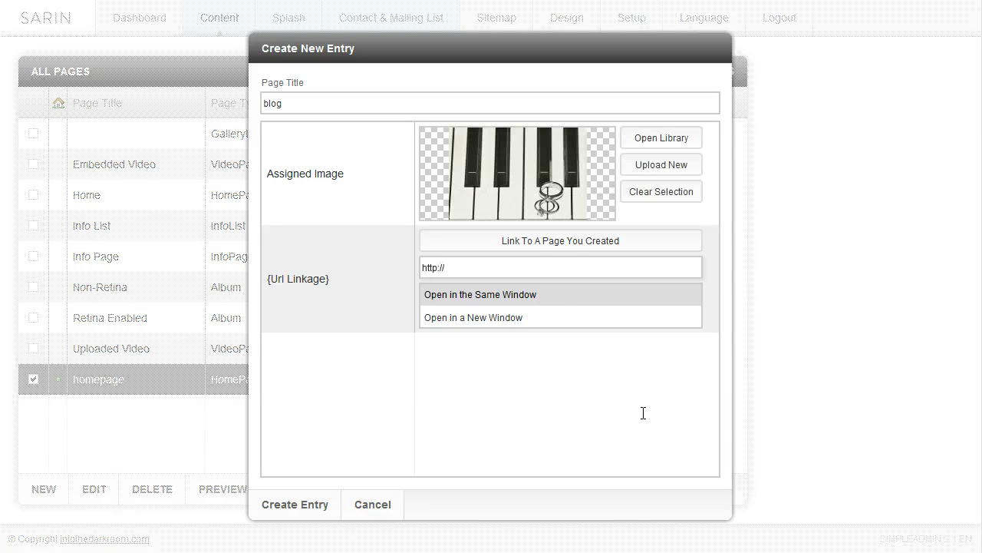
click(554, 271)
click(553, 286)
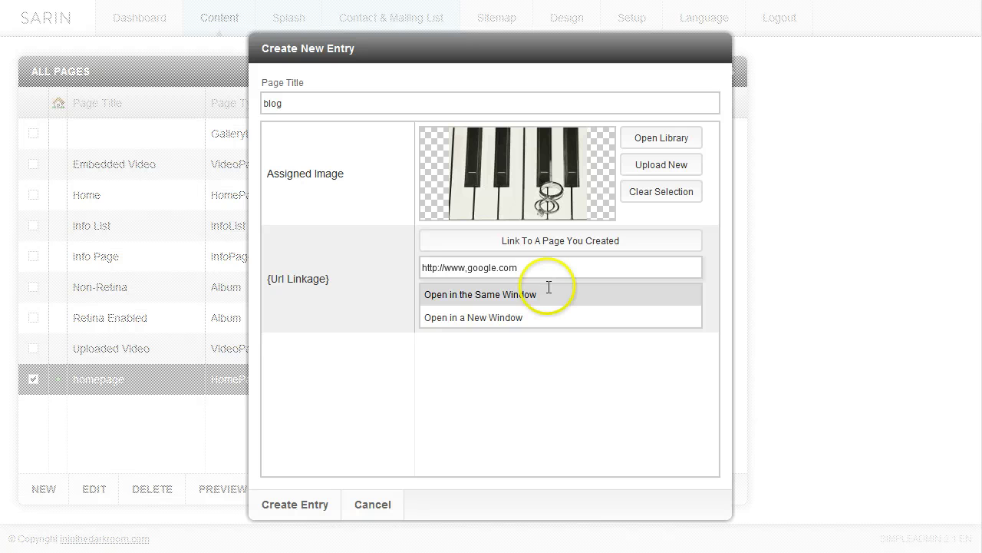
click(514, 321)
click(284, 505)
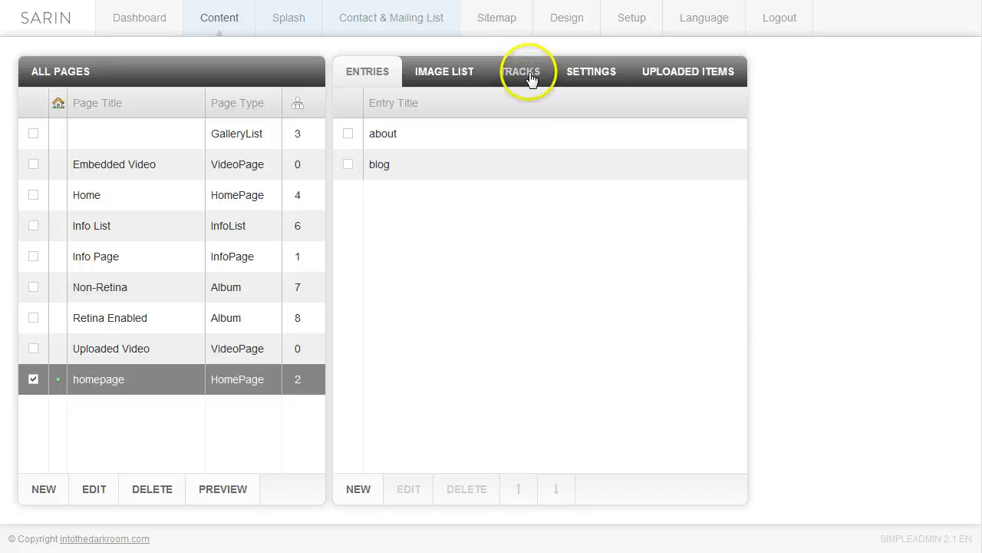
Set homepage Grid Columns to 4, Use Watermark to False and Show Image Captions to True.
click(580, 75)
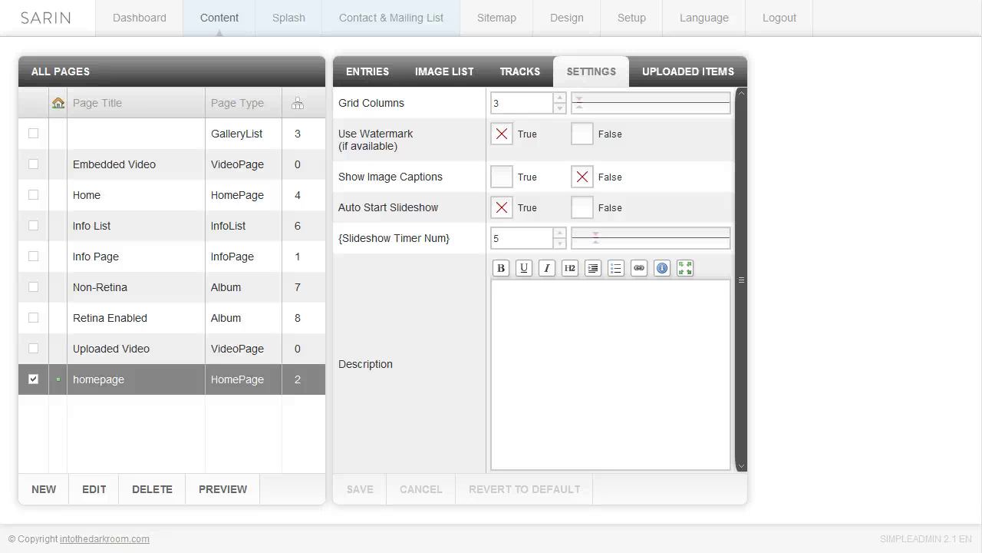
click(527, 108)
drag(577, 100, 576, 109)
click(505, 329)
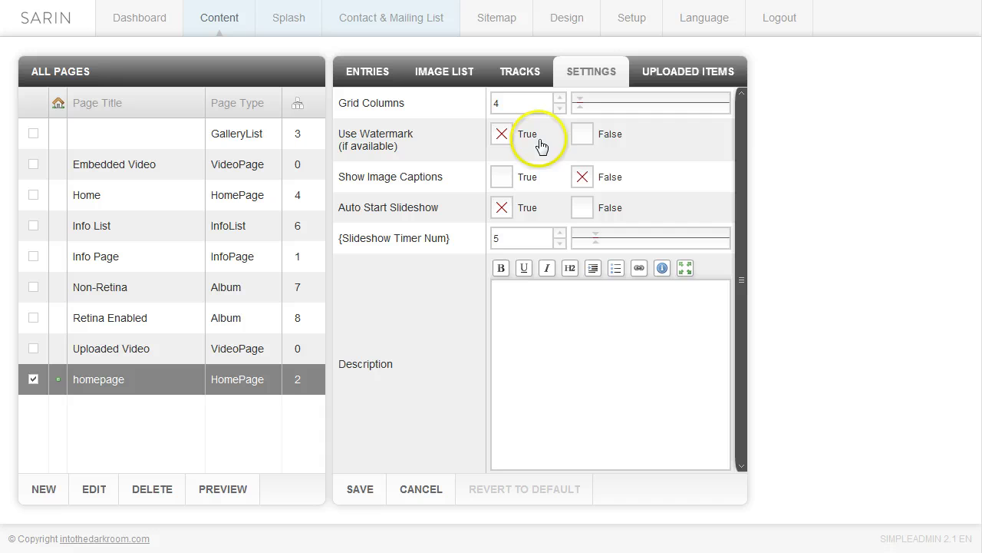
click(582, 135)
click(402, 353)
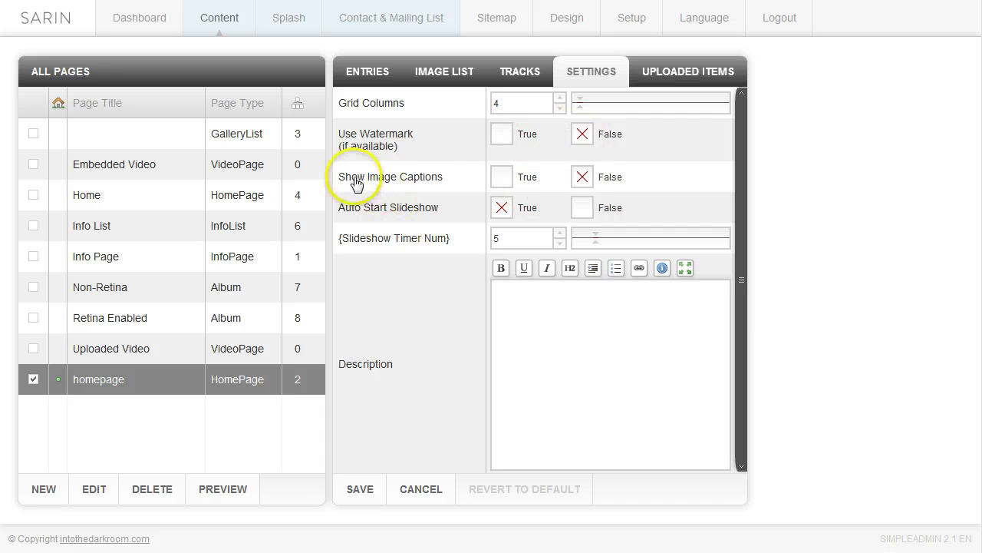
click(501, 178)
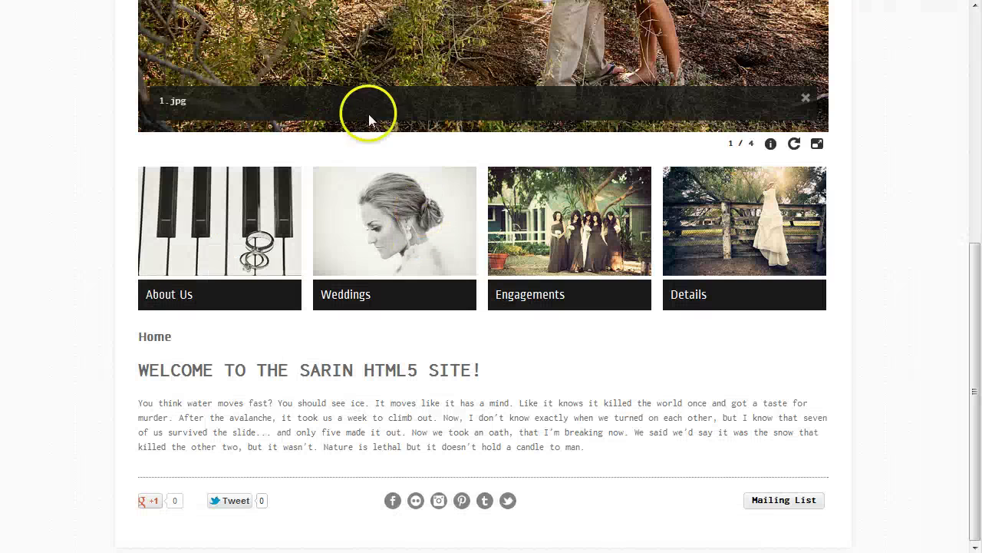
Paste the 'WELCOME TO THE SARIN HTML5 SITE!' description HTML and save the settings.
scroll(388, 160, up, 5)
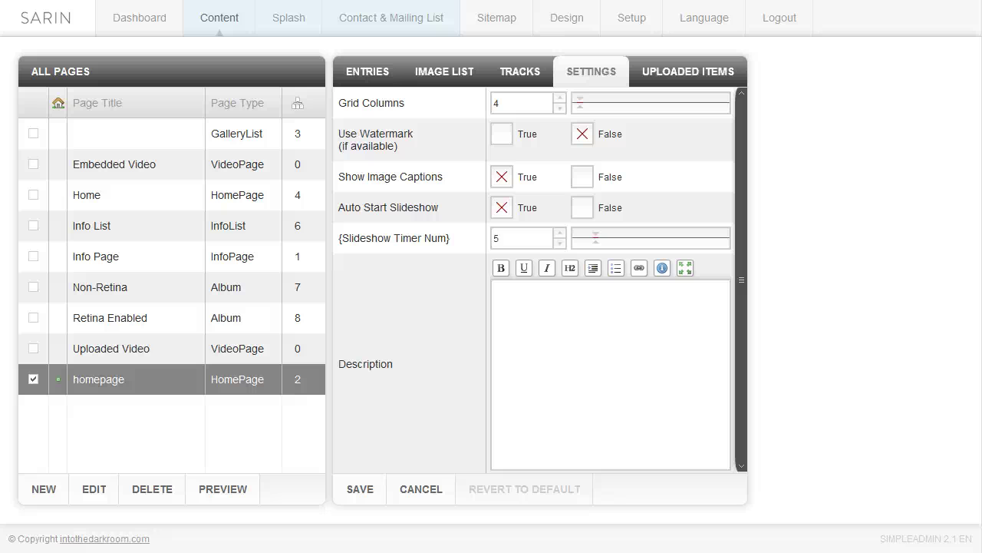
click(520, 238)
click(540, 307)
text(<h1>WELCOME TO THE SARIN HTML5 SITE!</h1> You think water moves fast? You should see ice. It moves like it has a mind. Like it knows it killed the world once and got a taste for murder. After the avalanche, it took us a week to climb out. Now, I don't know exactly when we turned on each other, but I know that seven of us survived the slide... and only five made it out. Now we took an oath, that I'm breaking now. We said we'd say it was the snow that killed the other two, but it wasn't. Nature is lethal but it doesn't hold a candle to man.)
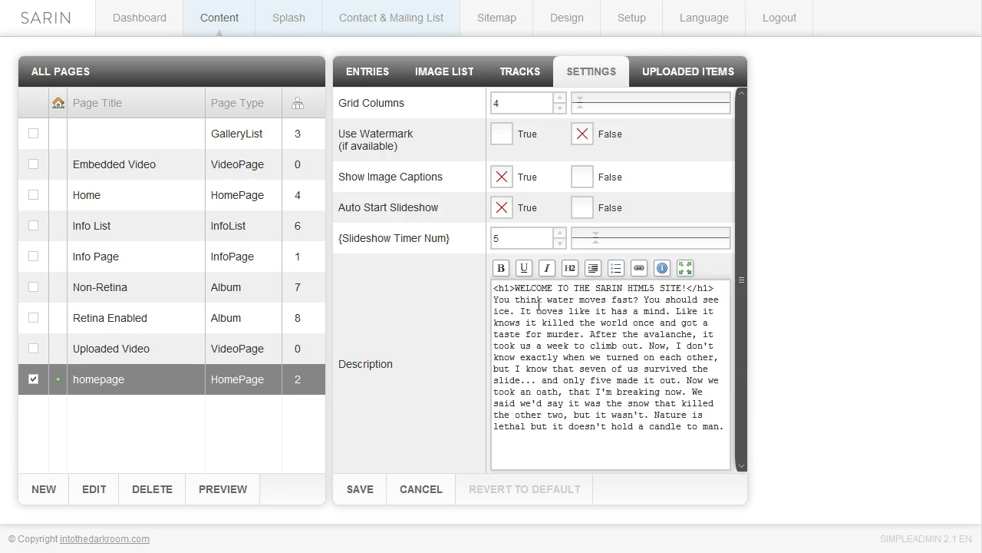
click(362, 487)
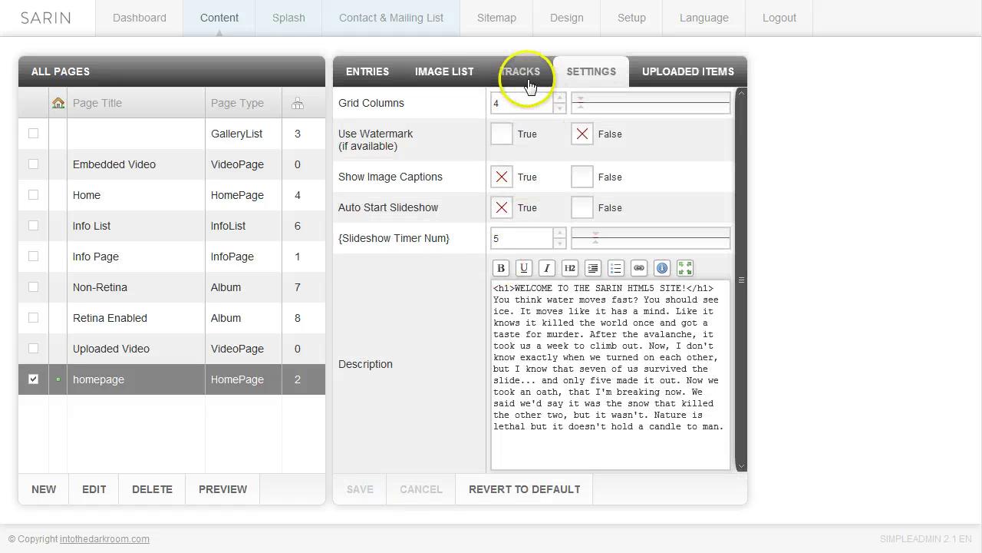
Check the homepage's empty Tracks list and its image list, then preview the site.
click(528, 84)
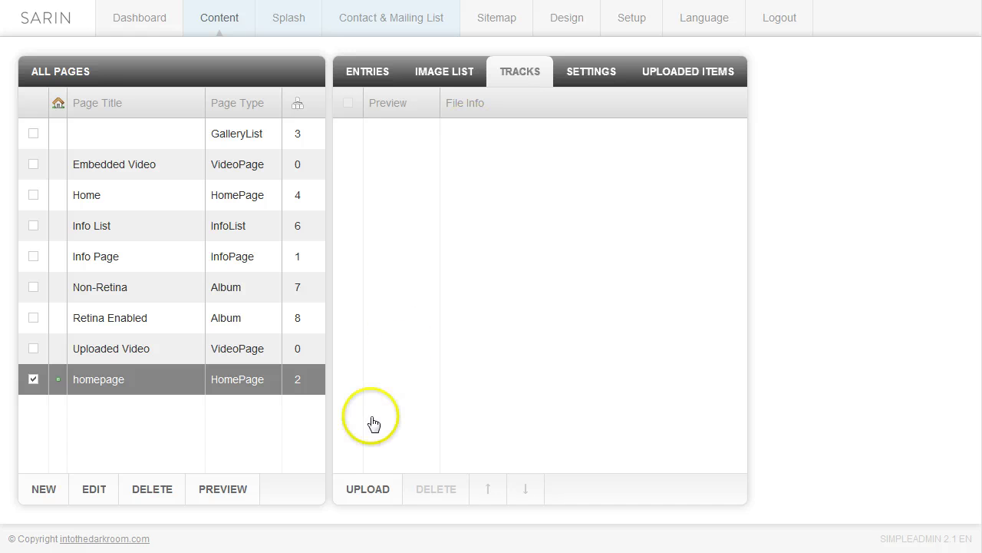
click(373, 491)
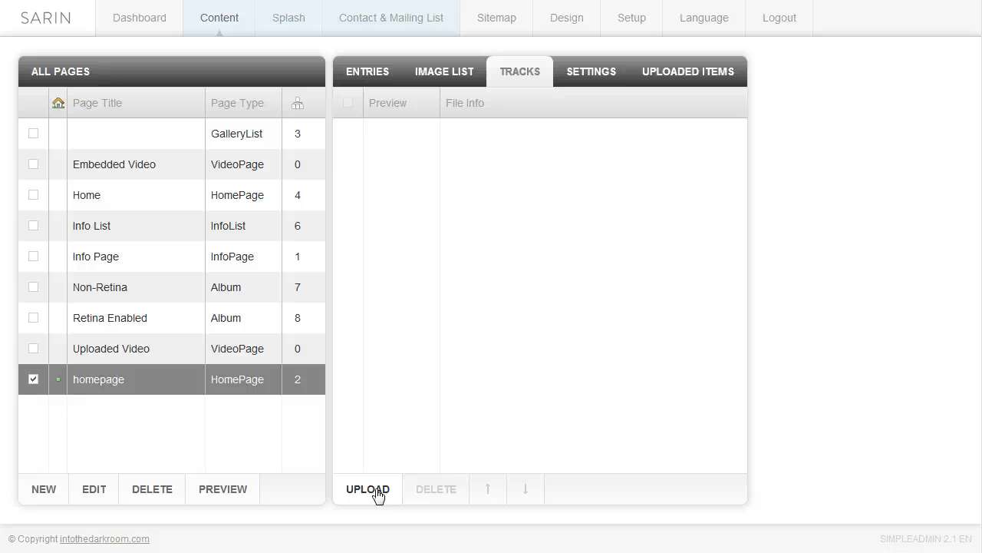
click(421, 471)
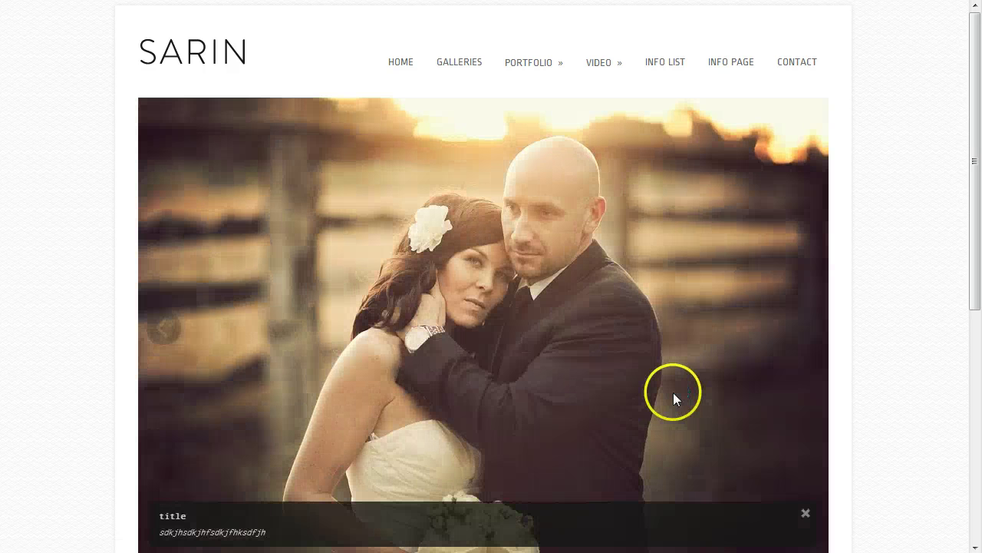
Watch the autoplay slider run to its third photo and close the caption bar.
scroll(608, 350, down, 1)
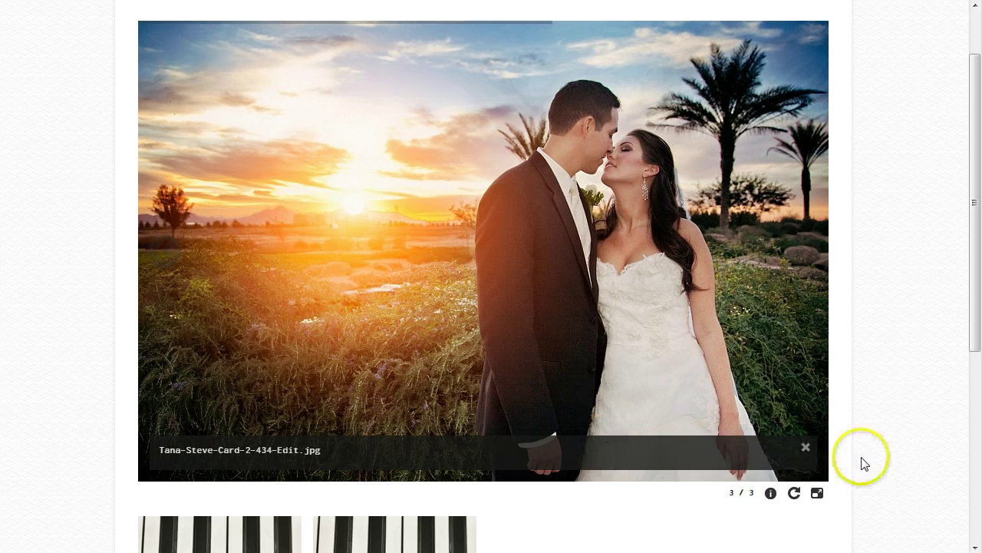
click(805, 446)
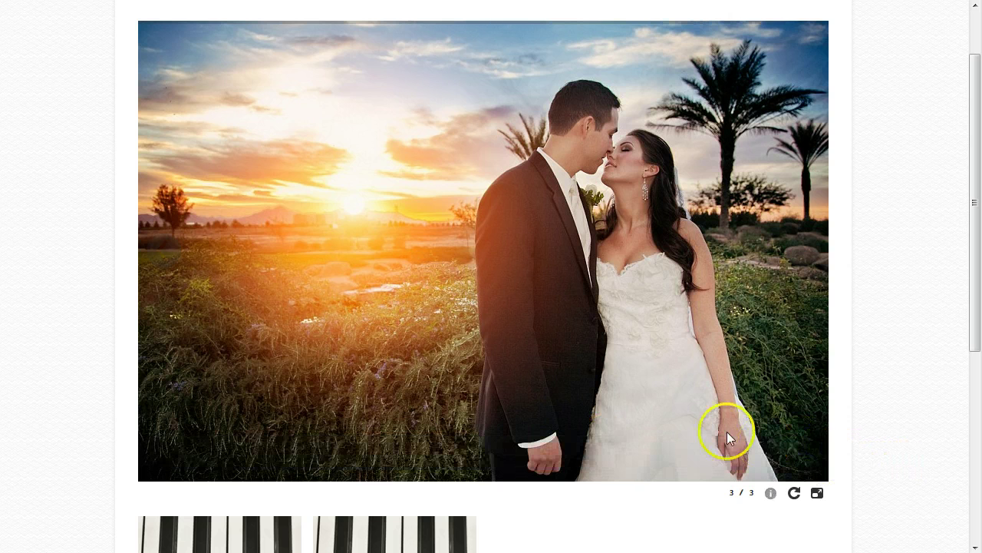
scroll(640, 341, down, 4)
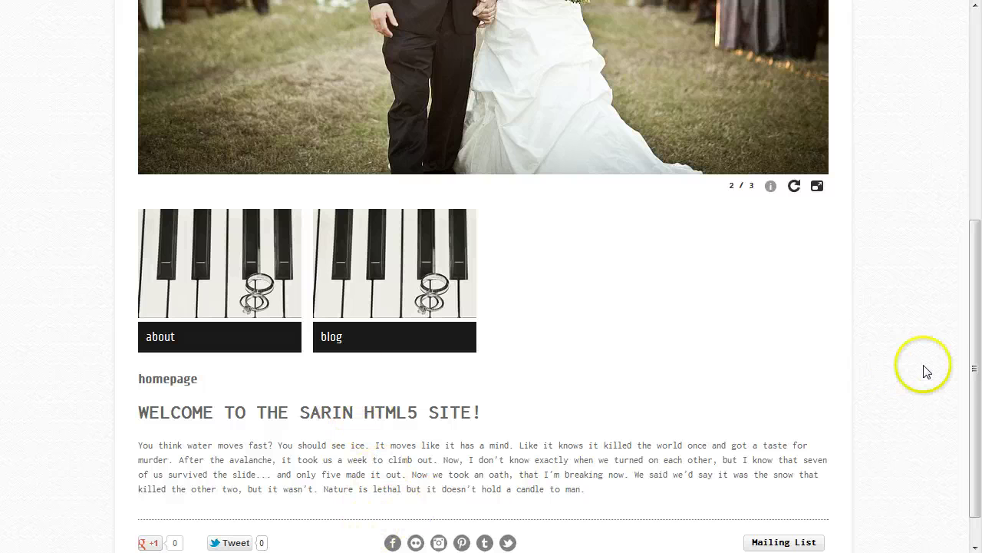
scroll(925, 367, down, 1)
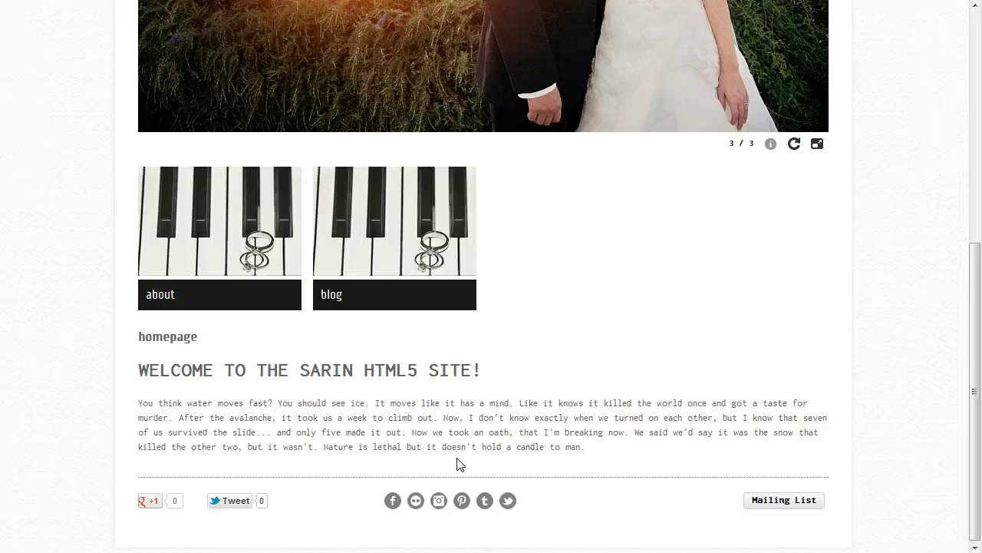